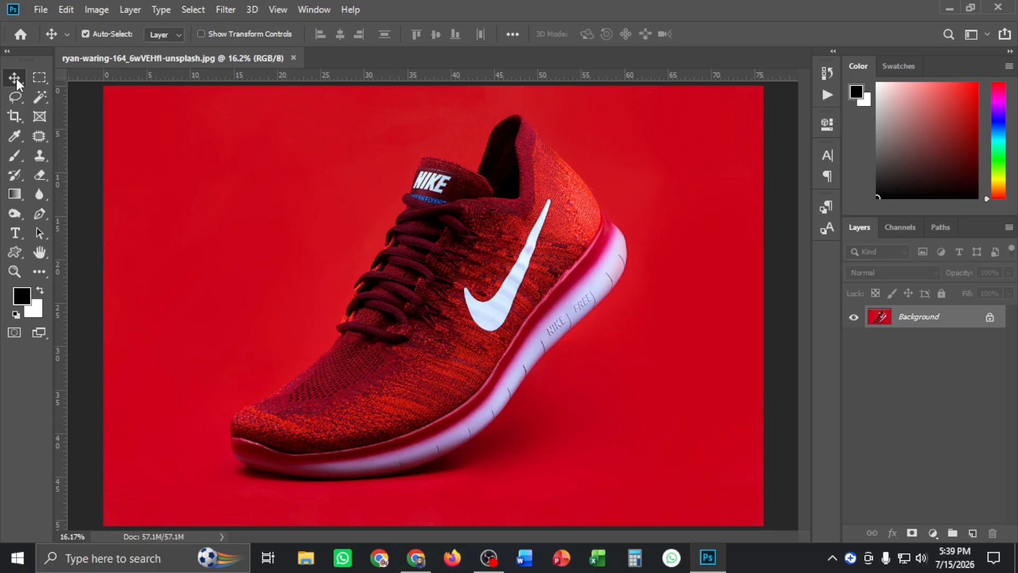
Choose the standard Pen Tool and start a path with an anchor on the sole's outer edge beside the embossed NIKE lettering.
key("p")
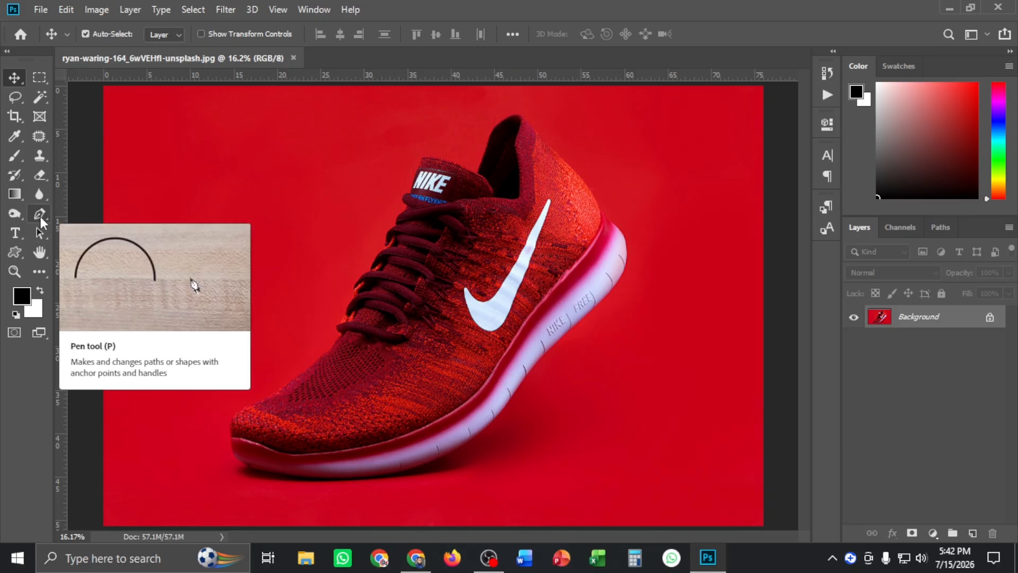
right_click(41, 215)
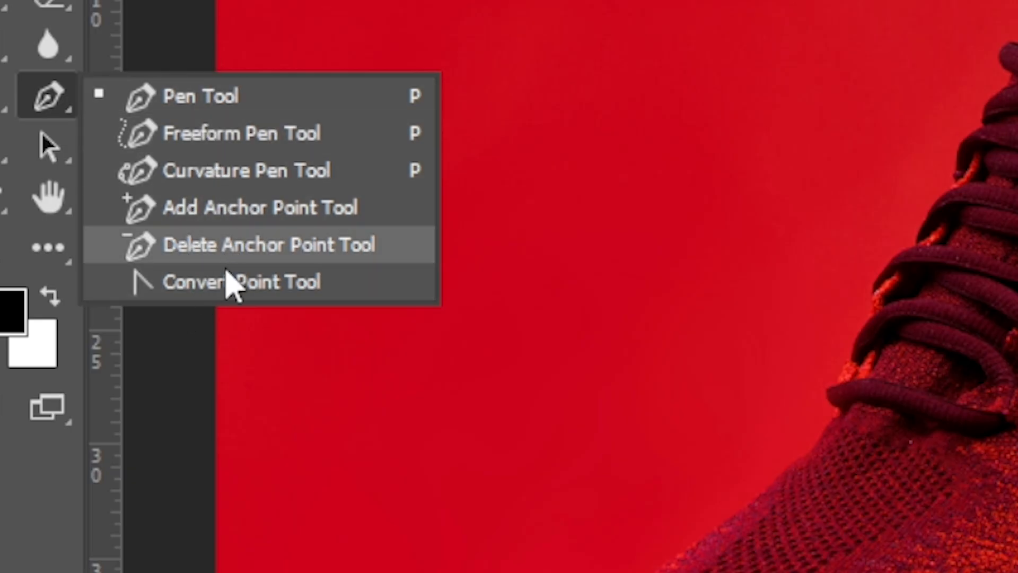
left_click(234, 172)
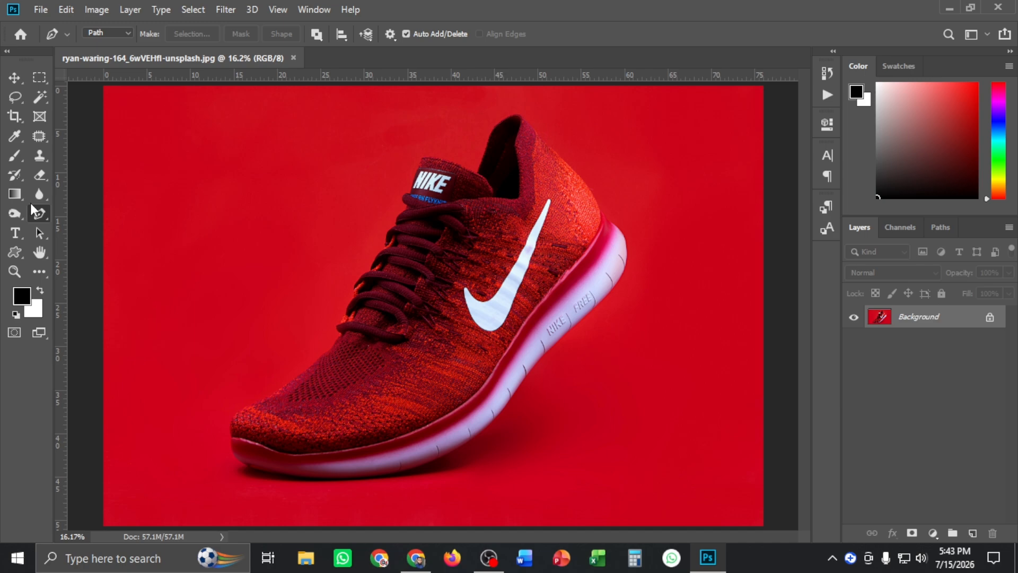
right_click(37, 212)
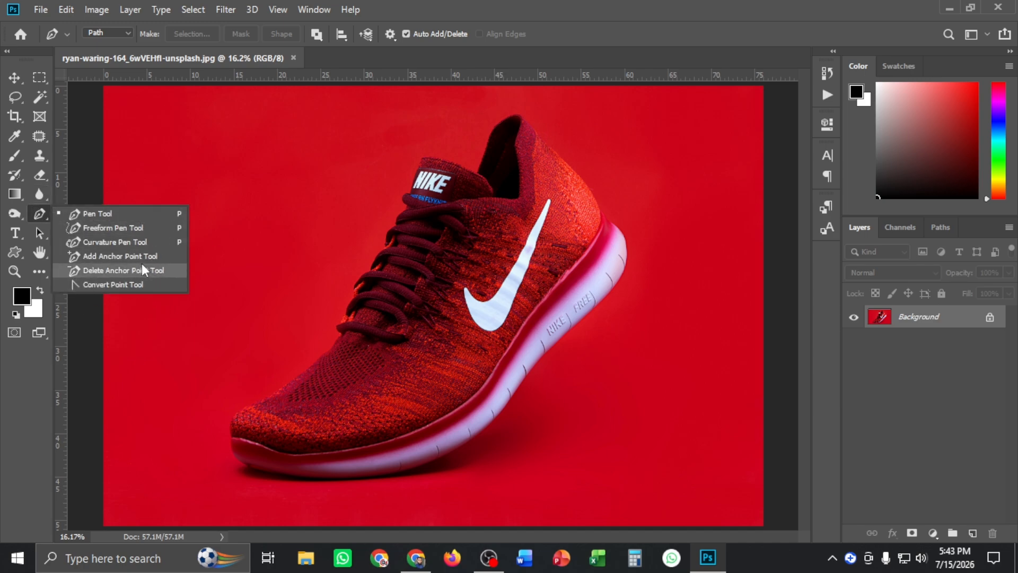
left_click(137, 215)
scroll(319, 345, "up", 2)
scroll(552, 279, "up", 4)
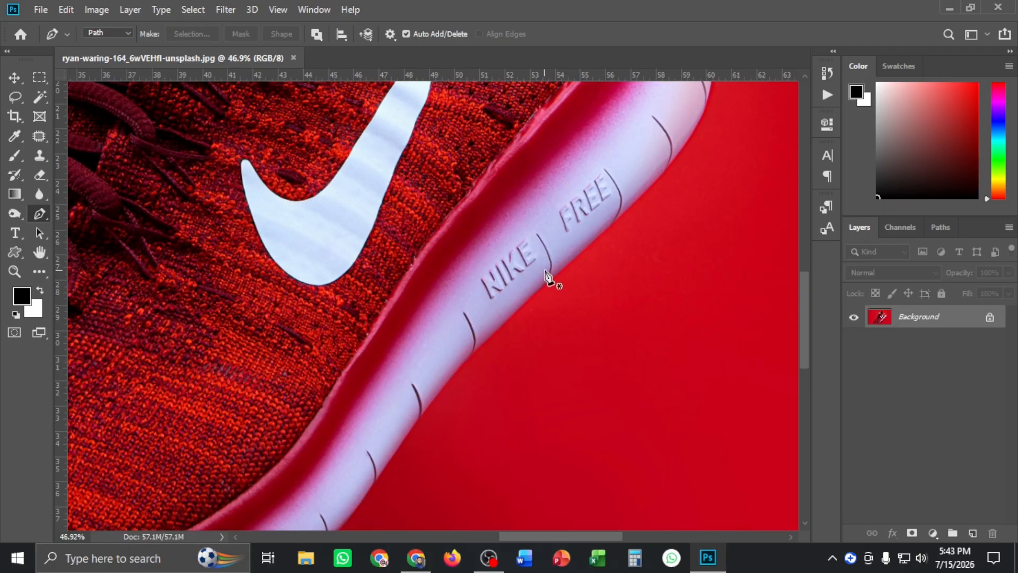
scroll(575, 277, "up", 1)
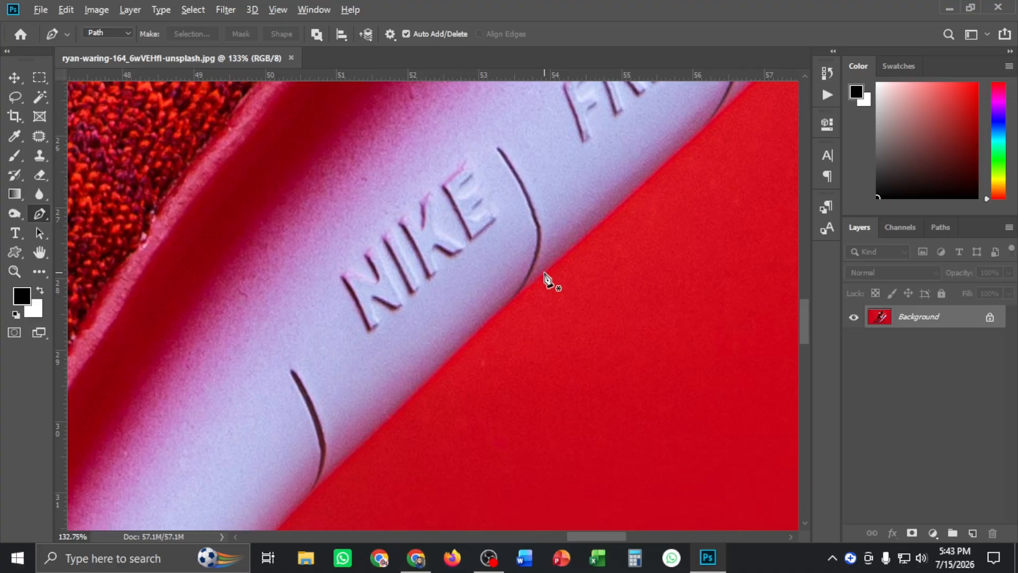
scroll(549, 281, "up", 5)
scroll(432, 312, "up", 5)
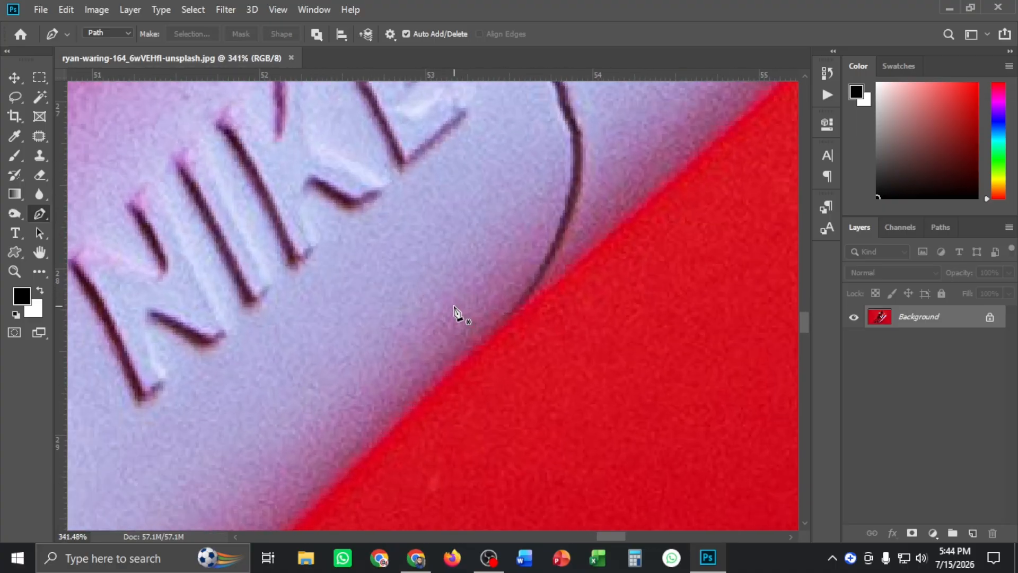
scroll(528, 313, "down", 5)
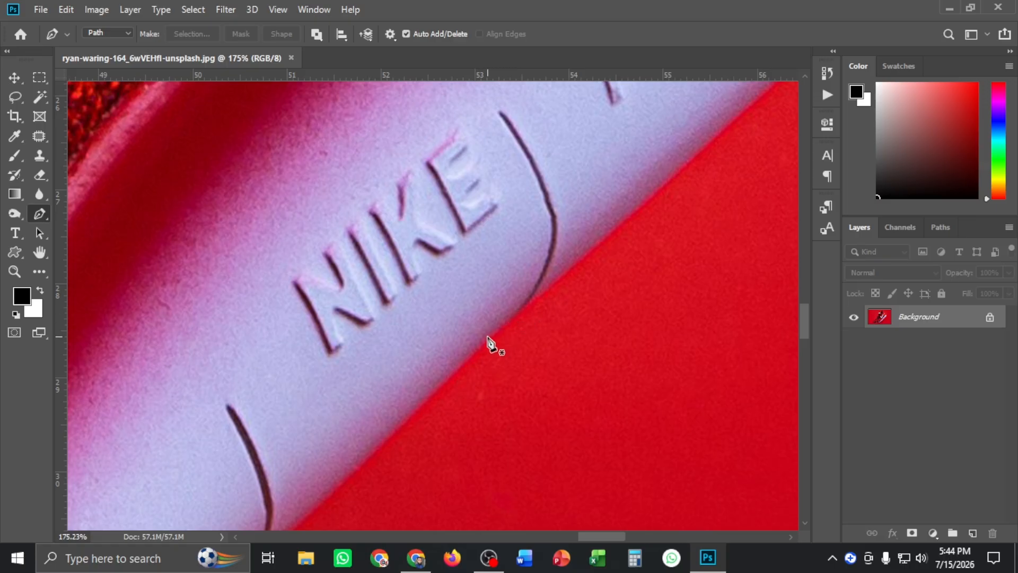
scroll(508, 344, "up", 4)
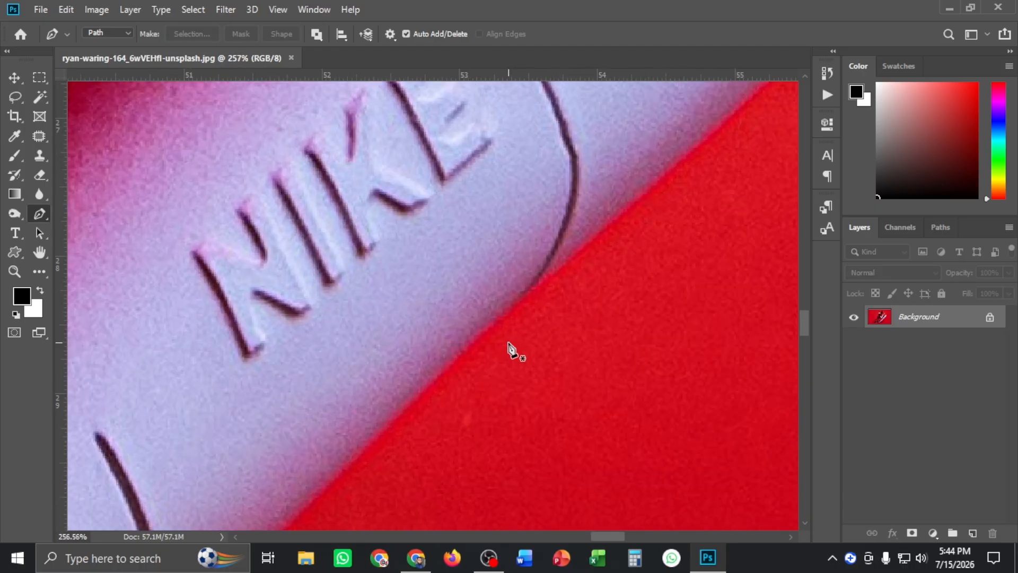
scroll(507, 345, "down", 4)
scroll(493, 341, "up", 3)
left_click(389, 391)
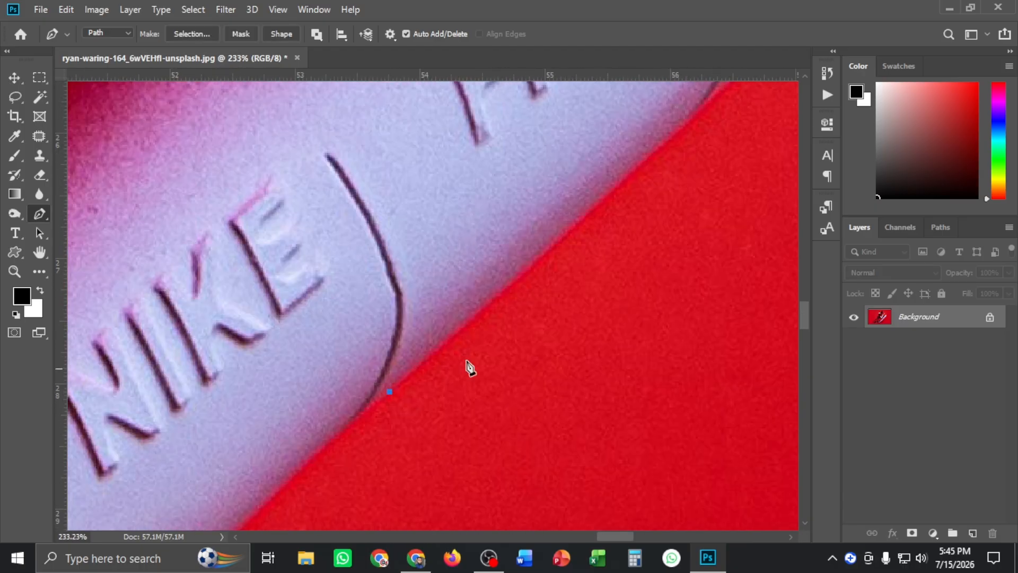
Extend the path up the sole's outer edge to the groove beyond the embossed FREE lettering.
left_click_drag(548, 246, 579, 223)
scroll(577, 254, "up", 3)
left_click(601, 249)
scroll(574, 364, "up", 3)
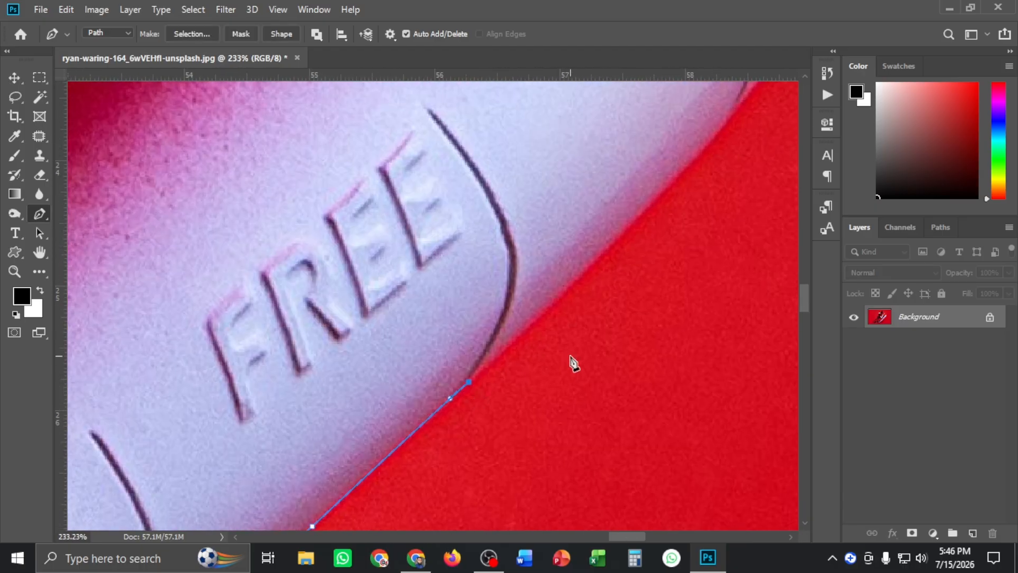
left_click_drag(587, 267, 606, 249)
scroll(605, 254, "up", 5)
left_click_drag(672, 149, 463, 430)
key("ctrl+z")
left_click(466, 383, "alt")
Continue the path in short curved segments up the sole's outer edge towards the heel.
left_click(610, 240)
left_click_drag(606, 261, 505, 455)
left_click(606, 262, "alt")
left_click_drag(647, 260, 514, 443)
left_click(648, 261, "alt")
left_click_drag(631, 228, 523, 516)
left_click(631, 228, "alt")
left_click_drag(587, 228, 595, 69)
Trace the rounded back of the heel sole up to the small notch near its upper end.
scroll(536, 205, "down", 9)
left_click_drag(578, 121, 597, 313)
scroll(597, 313, "up", 5)
left_click_drag(556, 231, 554, 206)
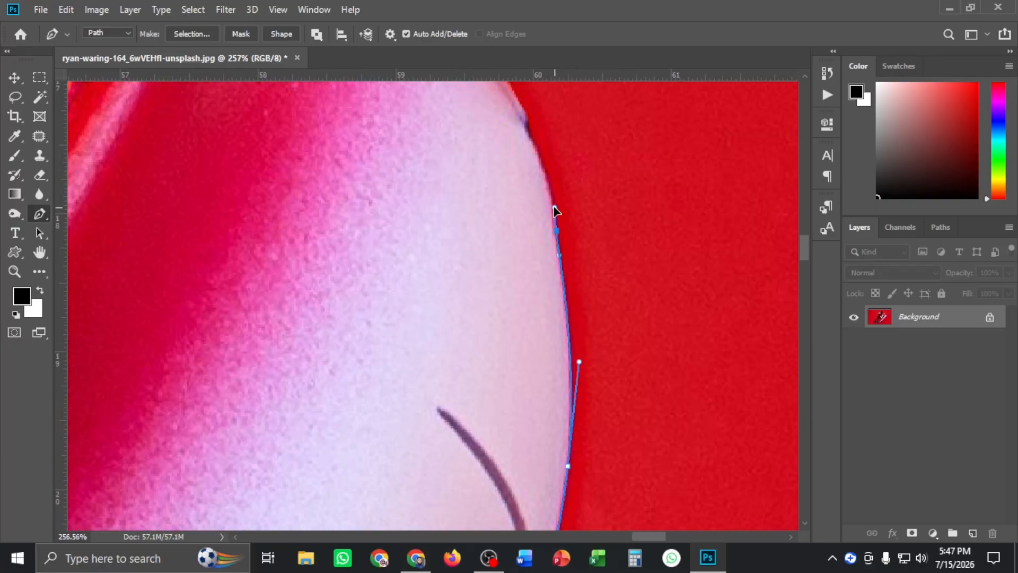
left_click(557, 231, "alt")
left_click_drag(539, 156, 543, 336)
left_click(540, 157, "alt")
scroll(542, 336, "up", 4)
left_click(529, 302)
left_click(528, 280)
left_click_drag(529, 280, 594, 327)
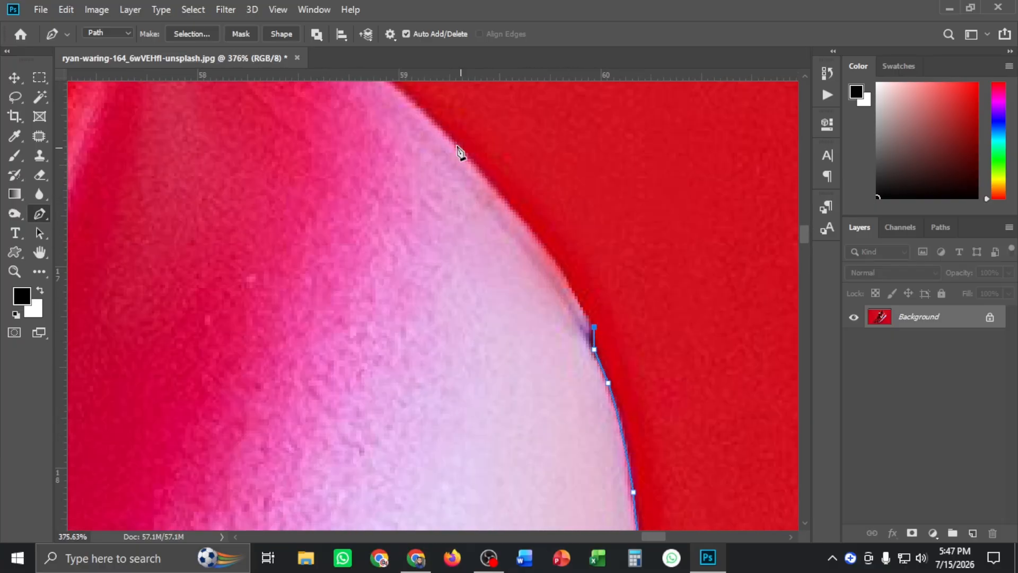
Curve the path from the notch over the upper shoulder of the heel sole.
left_click_drag(457, 147, 474, 458)
left_click_drag(436, 415, 355, 295)
key("ctrl+z")
scroll(387, 151, "down", 4)
left_click_drag(415, 206, 609, 256)
left_click(416, 206, "alt")
scroll(608, 256, "down", 8)
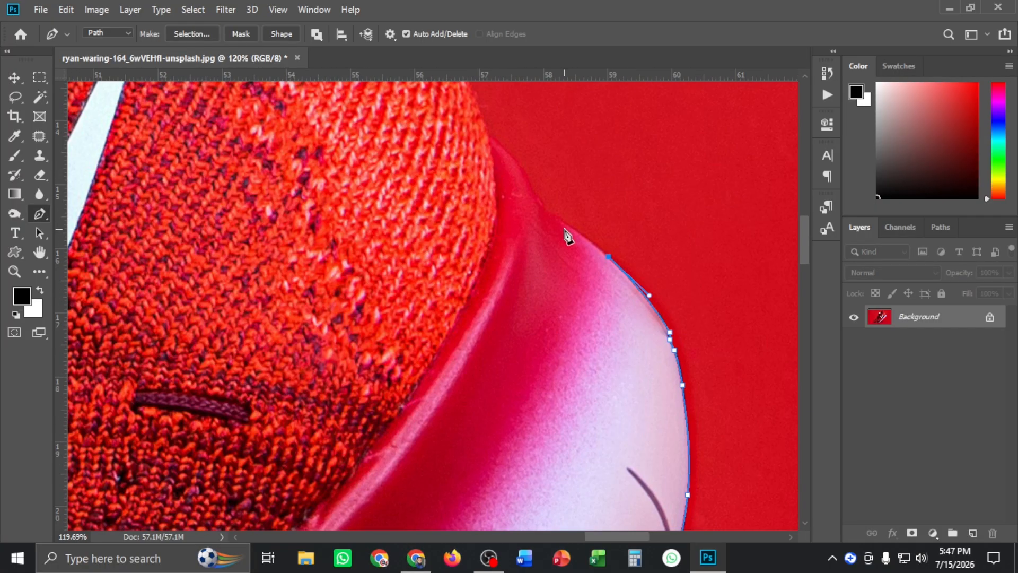
Trace the pink upper tip of the heel sole to where it meets the knit fabric.
scroll(564, 229, "up", 4)
left_click_drag(537, 201, 481, 402)
left_click(538, 201, "alt")
scroll(481, 402, "up", 5)
left_click_drag(450, 356, 566, 384)
left_click(451, 356, "alt")
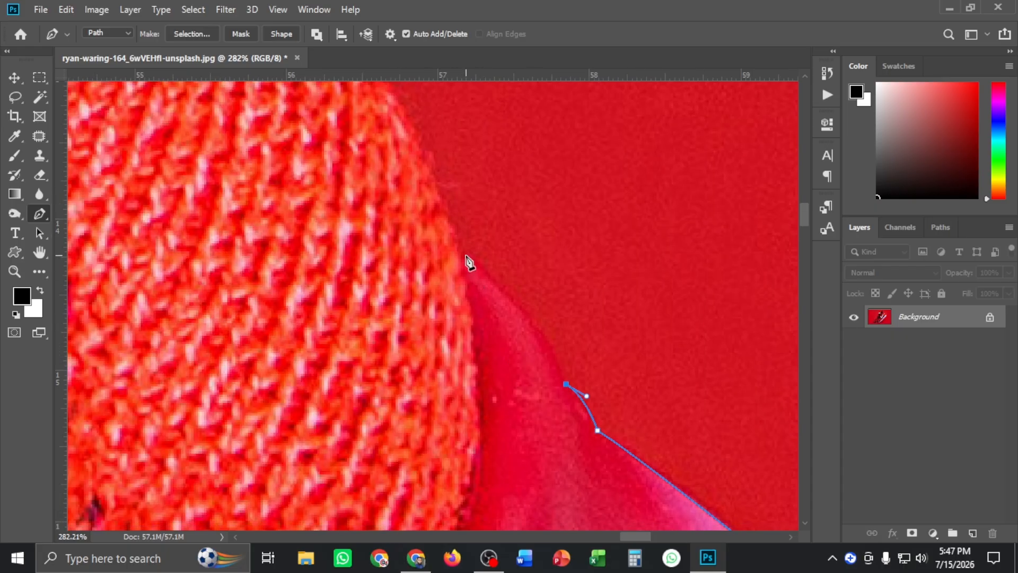
left_click_drag(466, 256, 396, 208)
left_click(466, 255, "alt")
Trace the back of the knit heel up to just below the peak of the collar.
scroll(399, 365, "down", 12)
left_click_drag(276, 146, 170, 92)
left_click(275, 178, "alt")
left_click_drag(275, 178, 575, 291)
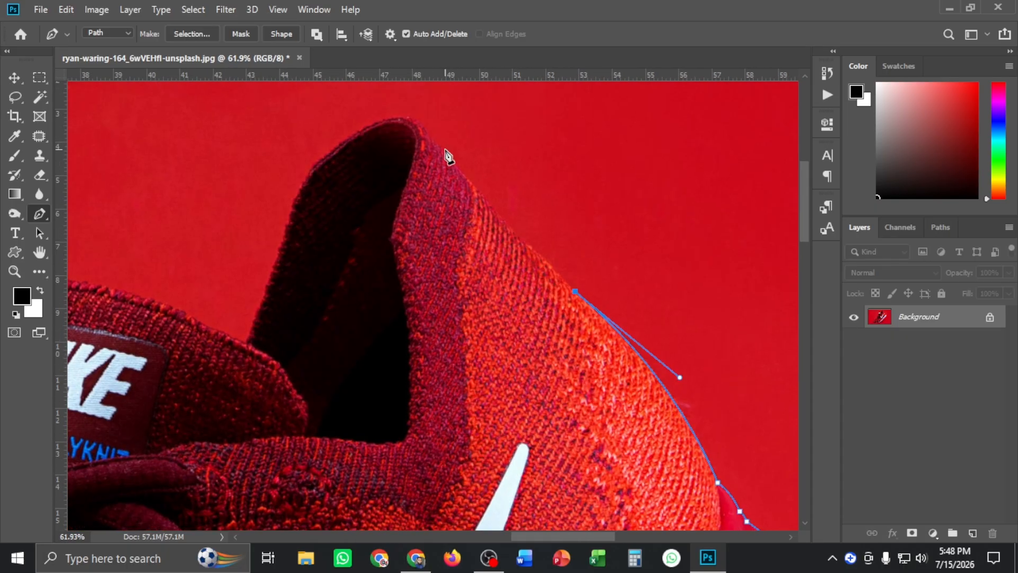
scroll(445, 150, "up", 4)
left_click_drag(446, 150, 373, 121)
left_click(447, 212, "alt")
Curve the path around the peak of the heel collar and over to its front side.
left_click_drag(358, 172, 322, 200)
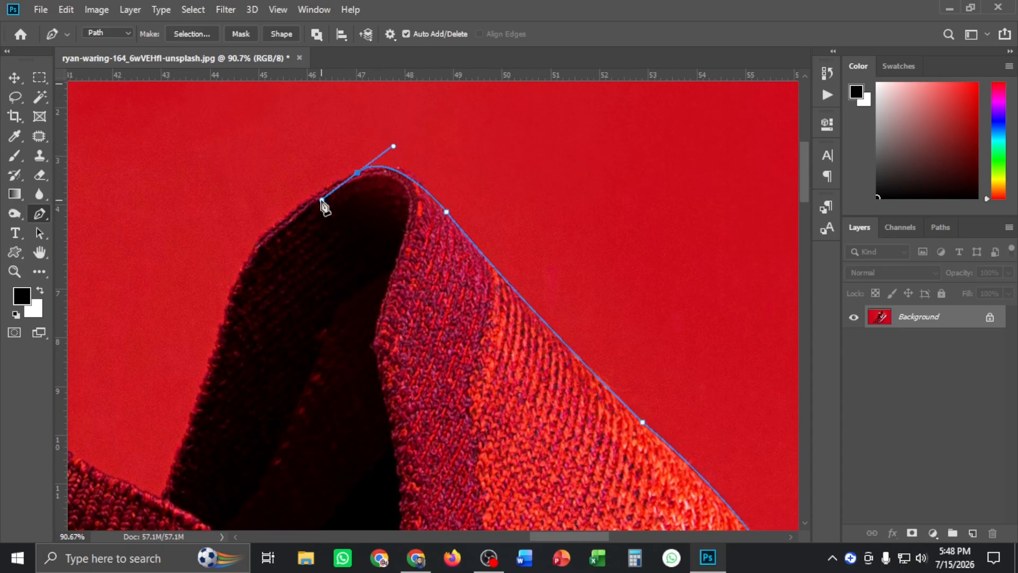
key("ctrl+z")
scroll(404, 201, "up", 5)
left_click_drag(436, 174, 421, 157)
left_click(437, 175, "alt")
left_click_drag(301, 163, 192, 214)
left_click(301, 164, "alt")
left_click_drag(303, 165, 483, 90)
left_click_drag(346, 189, 293, 244)
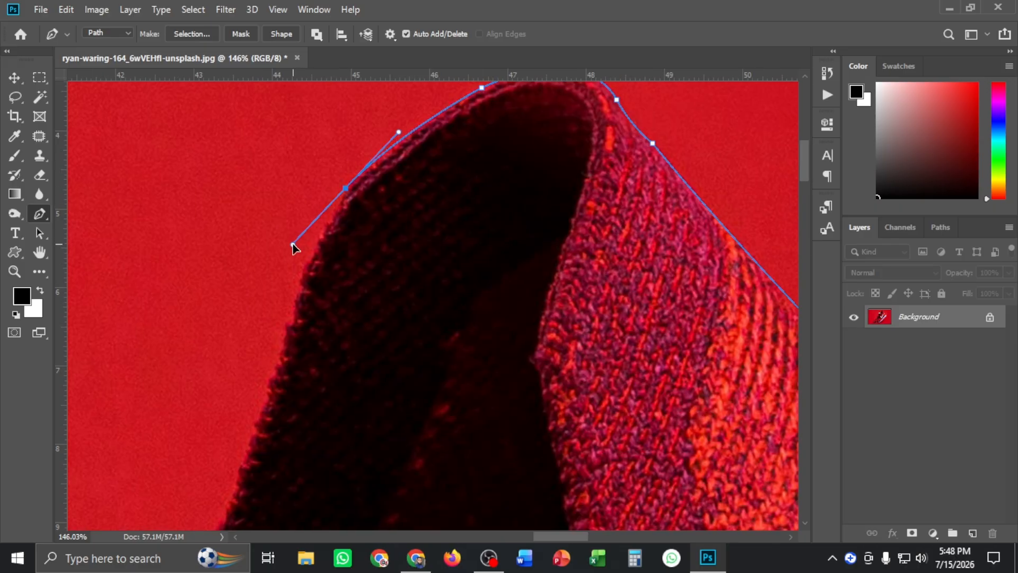
left_click(346, 188, "alt")
Trace the front edge of the dark collar down to its junction with the tongue.
left_click_drag(360, 232, 327, 149)
left_click_drag(218, 361, 174, 529)
left_click(217, 361, "alt")
left_click_drag(227, 386, 277, 193)
left_click(211, 330)
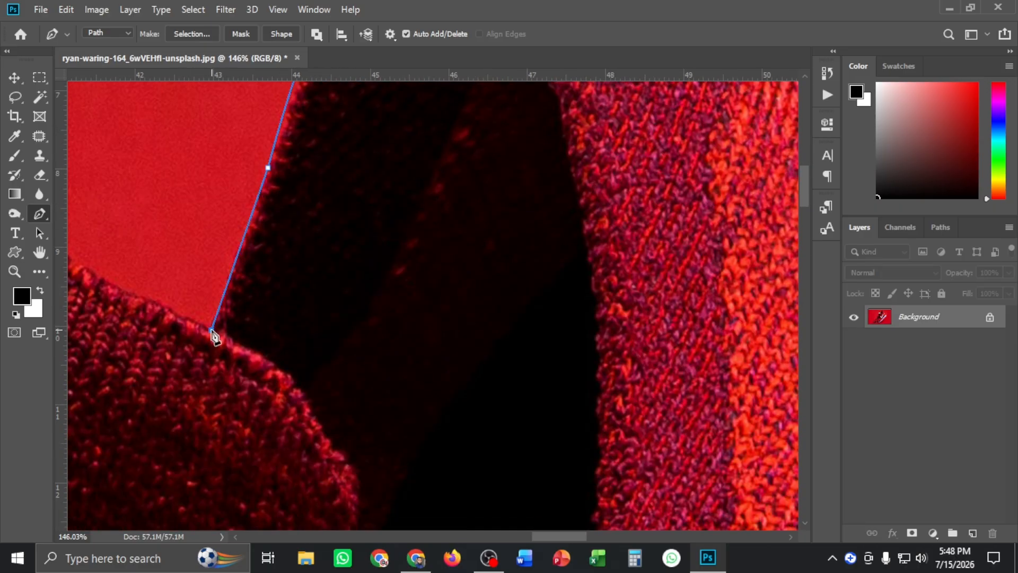
Trace the upper knit edge of the tongue from the collar towards its front corner.
left_click_drag(211, 330, 475, 341)
left_click_drag(364, 291, 345, 286)
left_click(365, 291, "alt")
left_click_drag(223, 249, 508, 304)
left_click_drag(386, 251, 179, 210)
left_click(386, 251, "alt")
left_click_drag(432, 339, 475, 258)
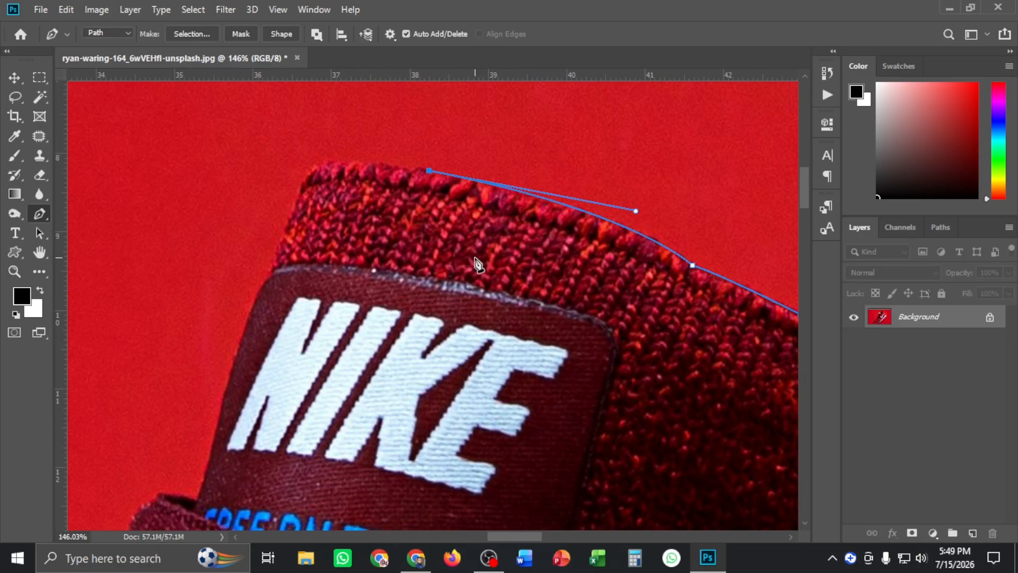
Round the tongue's front corner and trace its front edge beside the NIKE label down to the first lace.
left_click_drag(300, 185, 292, 241)
left_click(300, 185, "alt")
left_click_drag(276, 273, 281, 169)
left_click(268, 211)
left_click_drag(209, 395, 181, 518)
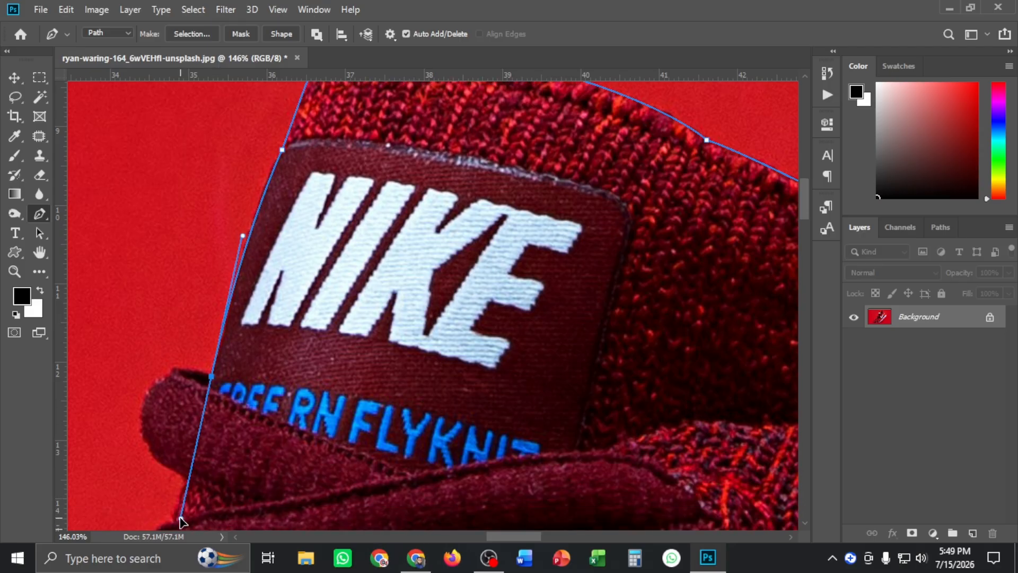
key("ctrl+z")
left_click_drag(256, 398, 256, 376)
left_click_drag(234, 266, 160, 350)
left_click(211, 353)
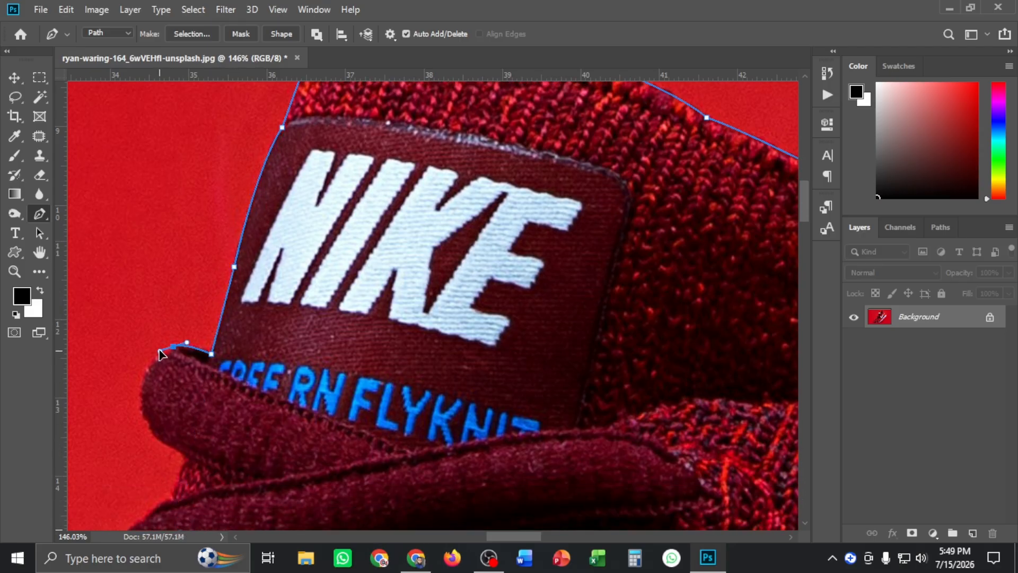
Trace the outer contour of the uppermost lace loop with short curved segments.
left_click(172, 346, "alt")
key("ctrl+z")
left_click_drag(141, 406, 183, 291)
left_click(171, 354)
left_click(143, 415, "alt")
left_click(168, 283, "alt")
left_click(189, 297)
left_click(171, 337)
left_click_drag(177, 344, 236, 252)
left_click_drag(150, 322, 230, 302)
Continue the path down the outer edges of the middle lace loops and the orange cord between them.
scroll(257, 318, "down", 5)
left_click_drag(289, 193, 257, 318)
scroll(257, 318, "down", 3)
left_click(280, 264)
scroll(265, 307, "left", 3)
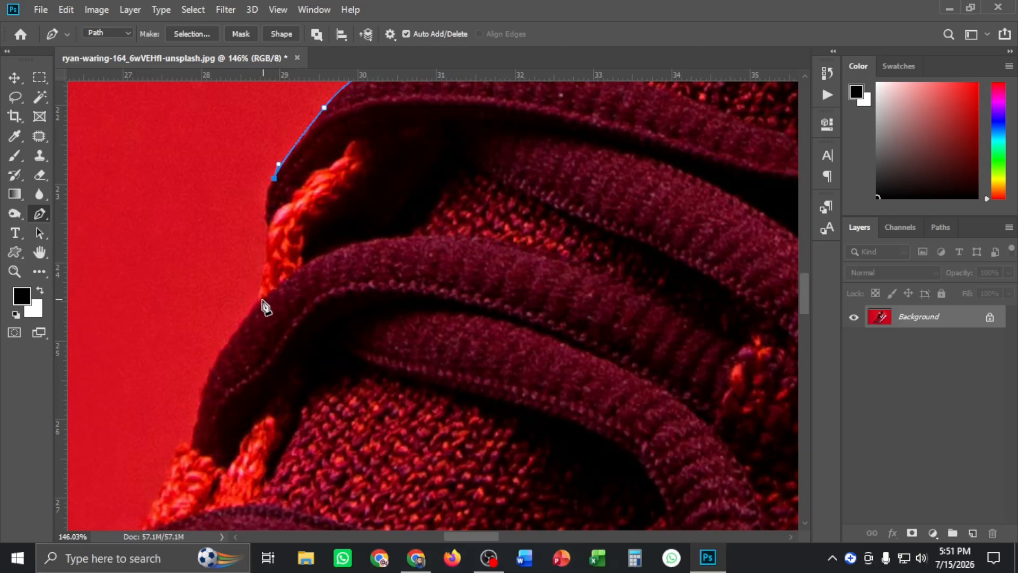
left_click(262, 300)
left_click(269, 232)
Trace the outer edges of the lower laces and around the rounded end of the lowest lace loop.
scroll(243, 318, "down", 3)
scroll(244, 318, "left", 1)
left_click_drag(243, 260, 242, 260)
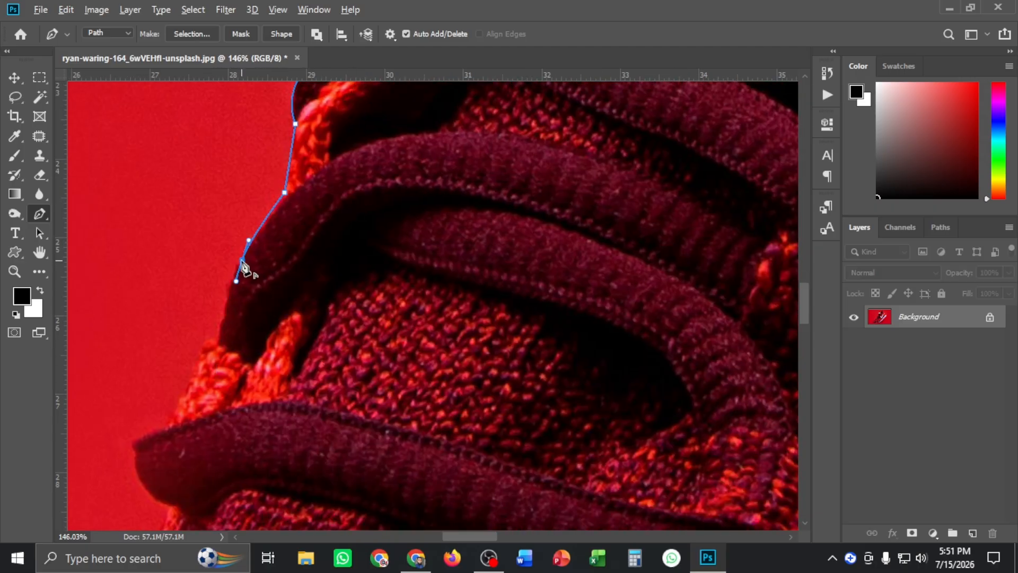
left_click(216, 336)
scroll(250, 297, "down", 3)
scroll(284, 254, "down", 2)
left_click(239, 293)
scroll(239, 296, "down", 3)
left_click(216, 260)
left_click_drag(251, 315, 289, 330)
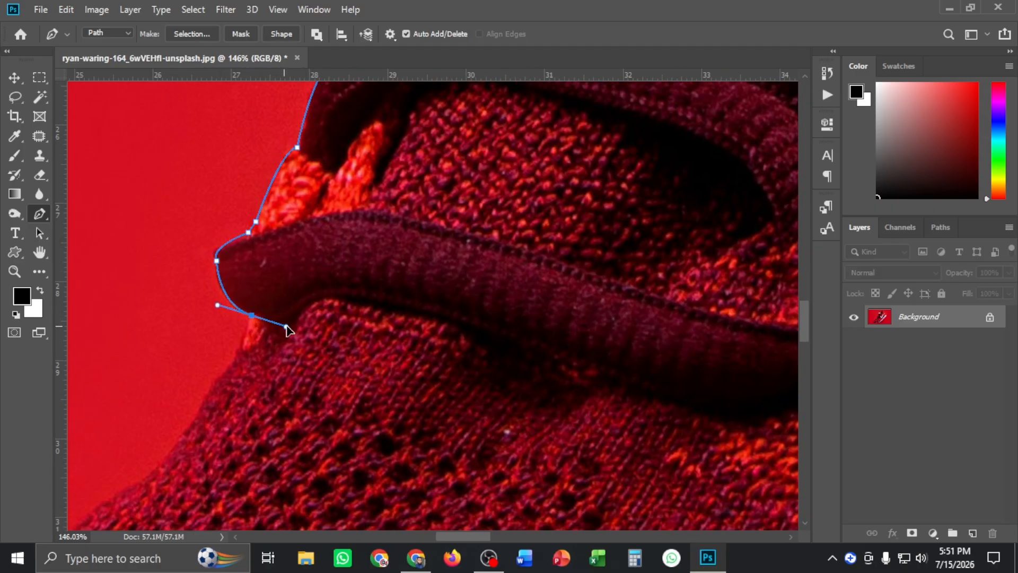
Trace the perforated knit edge from the lowest lace down towards the toe.
scroll(265, 318, "down", 3)
scroll(405, 239, "down", 3)
left_click(403, 231)
scroll(412, 216, "left", 2)
scroll(460, 171, "down", 3)
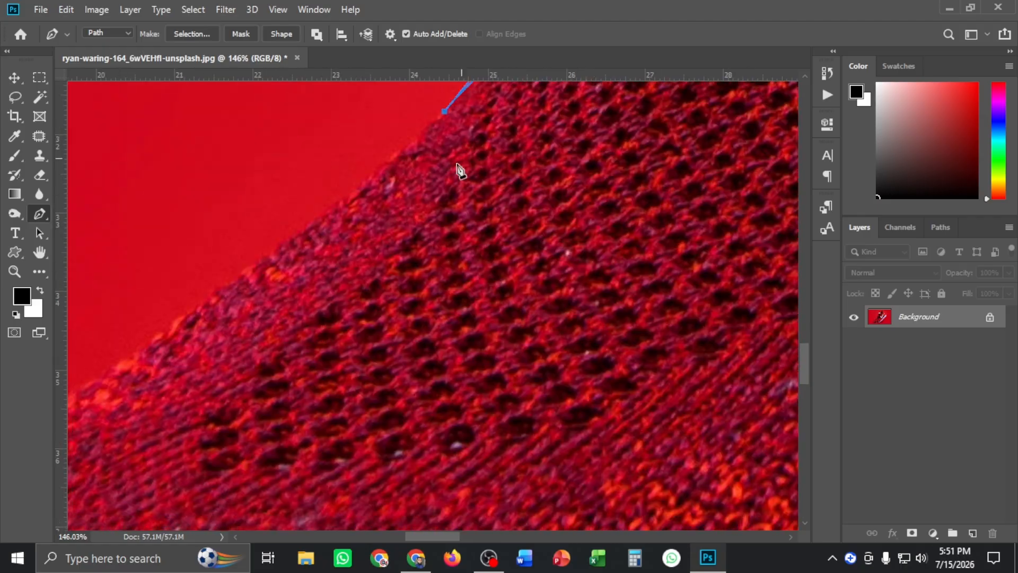
scroll(460, 171, "down", 3)
left_click(187, 336)
scroll(212, 308, "down", 3)
scroll(239, 265, "left", 2)
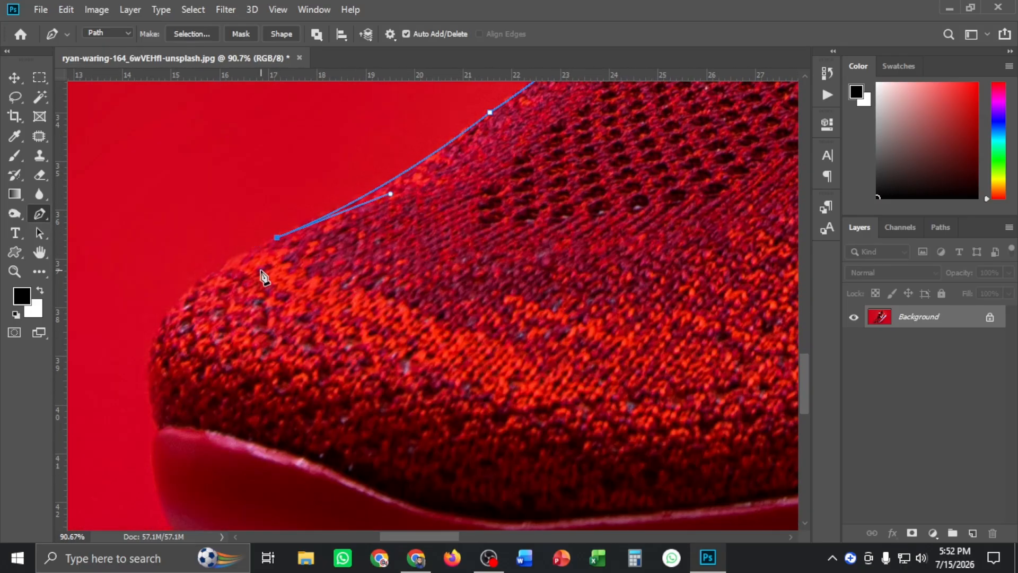
Carry the path around the toe and along the sole's underside, closing it at the starting anchor.
left_click_drag(156, 429, 194, 480)
scroll(195, 480, "down", 2)
scroll(255, 230, "down", 3)
left_click_drag(273, 345, 402, 393)
scroll(450, 397, "down", 3)
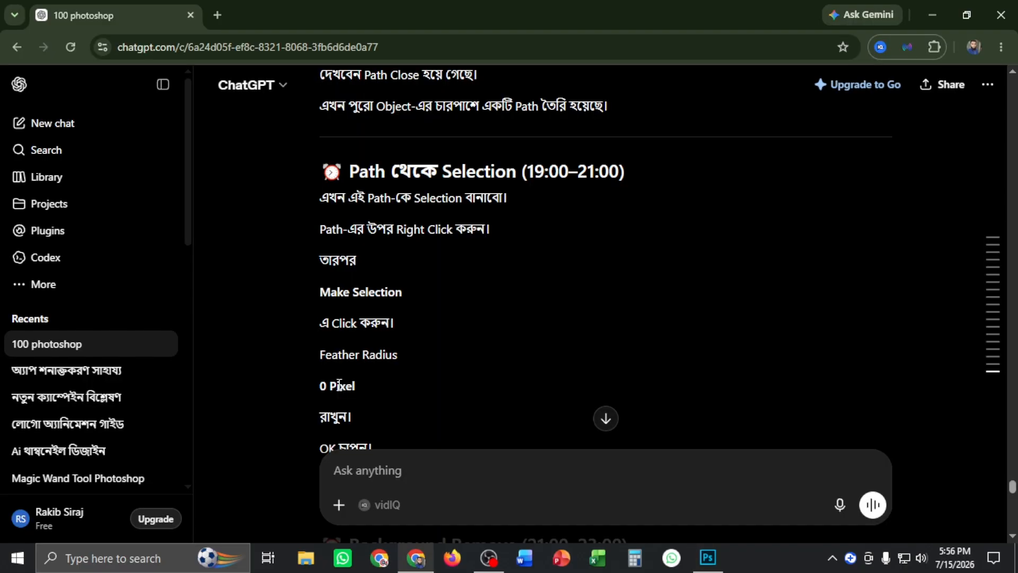
Switch back to Photoshop and turn the closed shoe path into a new anti-aliased selection with a 0-pixel feather radius.
key("alt+Tab")
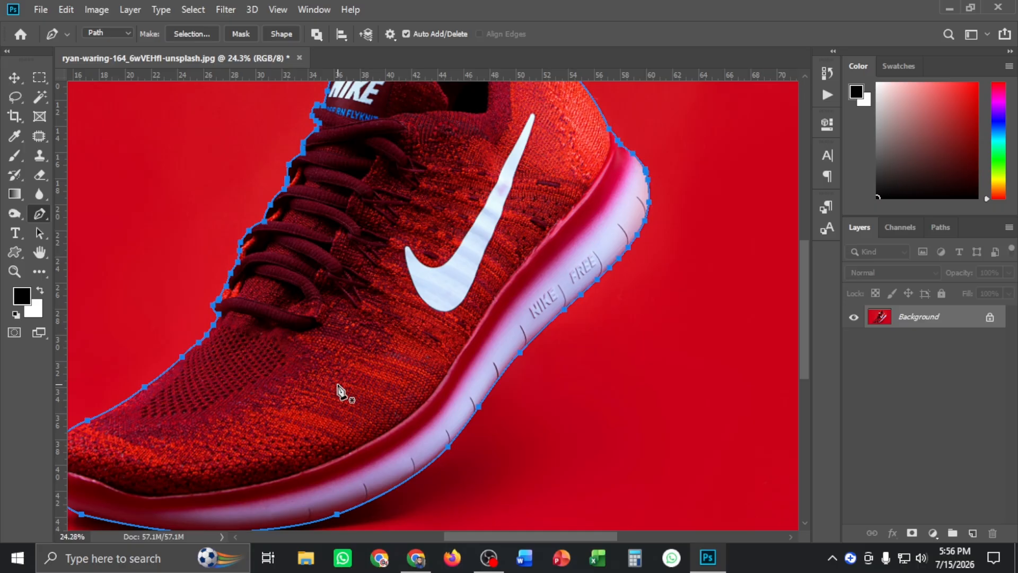
scroll(404, 325, "down", 3)
scroll(392, 296, "up", 1)
scroll(480, 277, "down", 1)
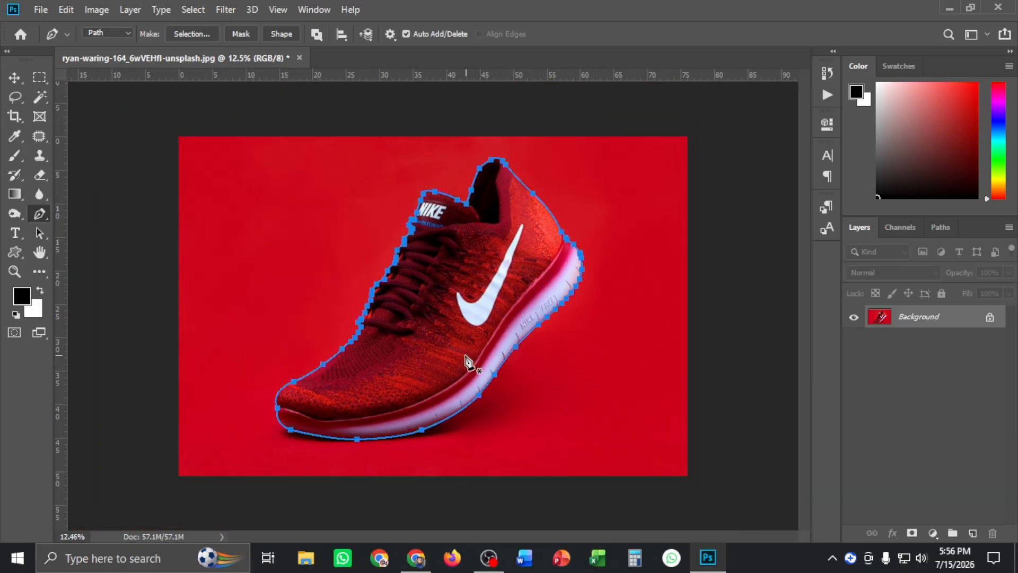
scroll(466, 362, "down", 1)
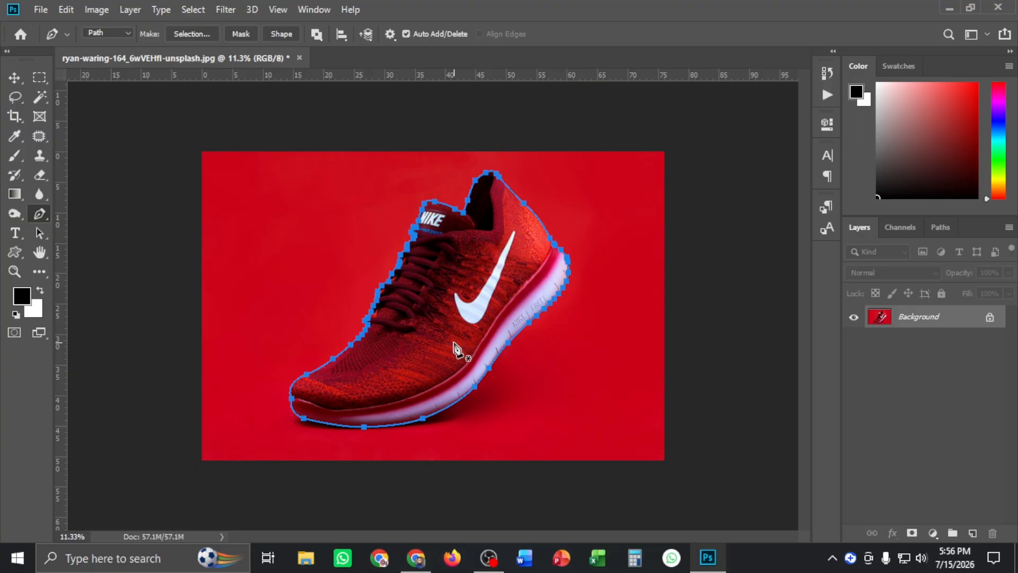
scroll(454, 345, "up", 2)
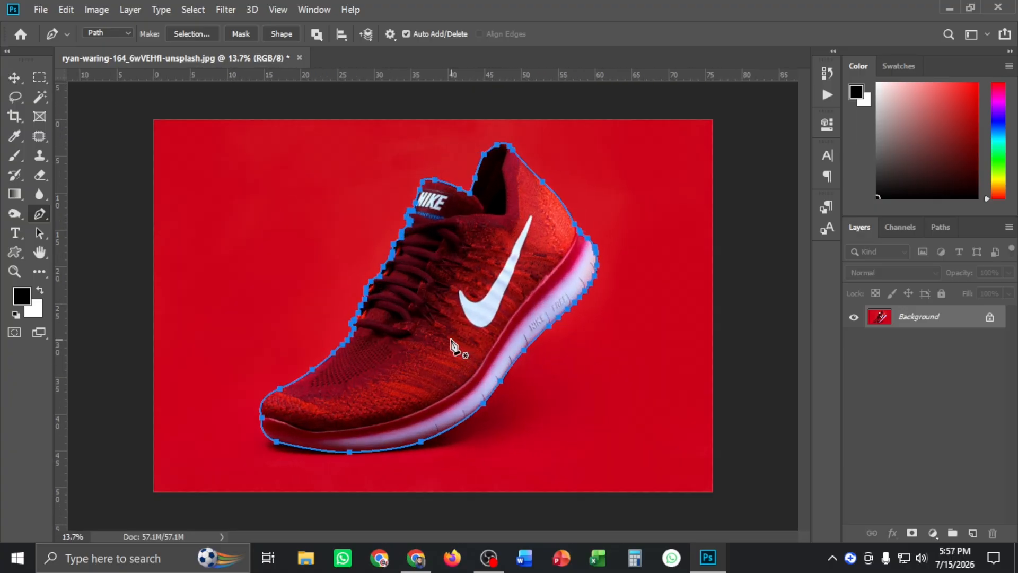
right_click(478, 274)
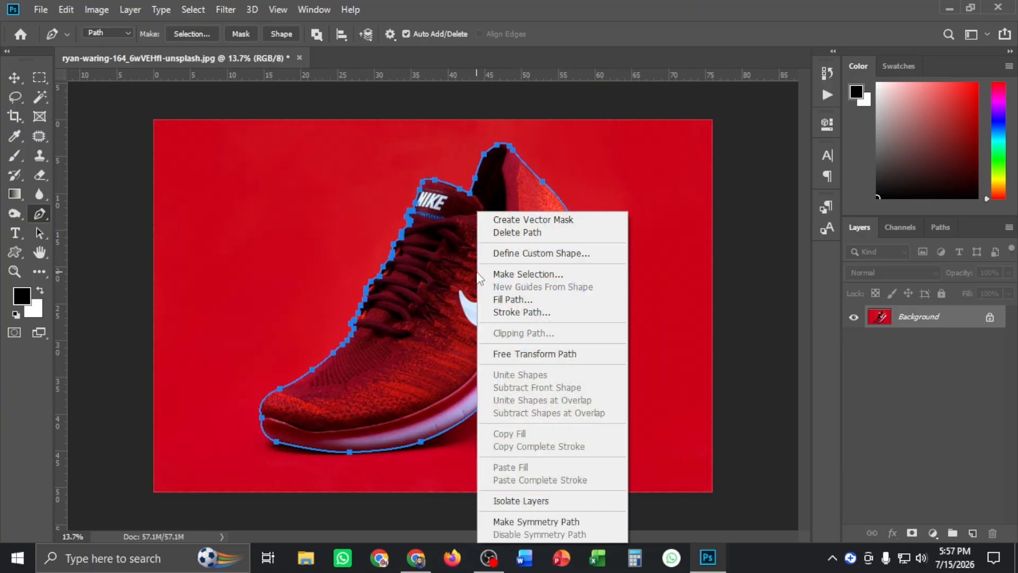
left_click(523, 272)
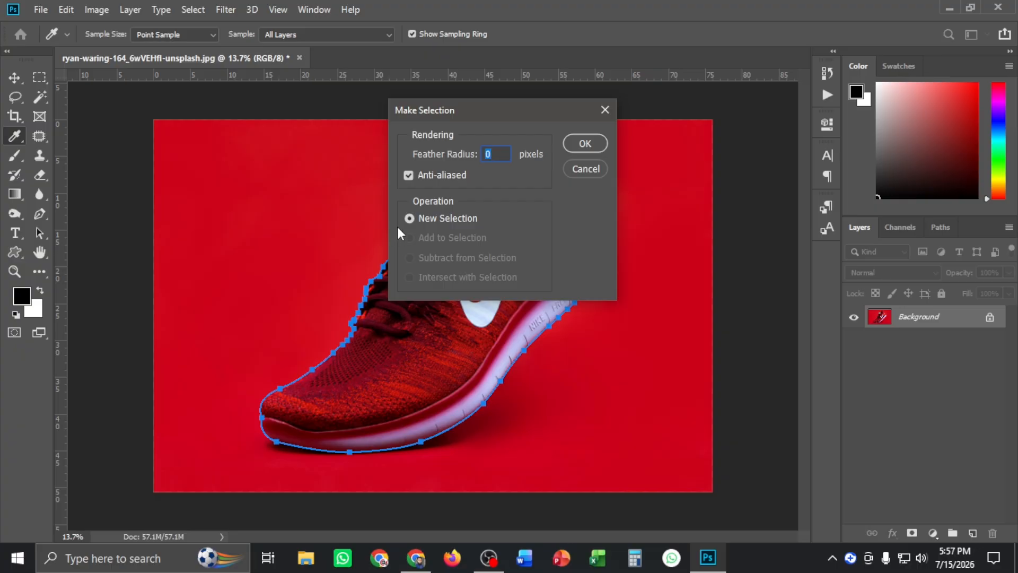
left_click(565, 149)
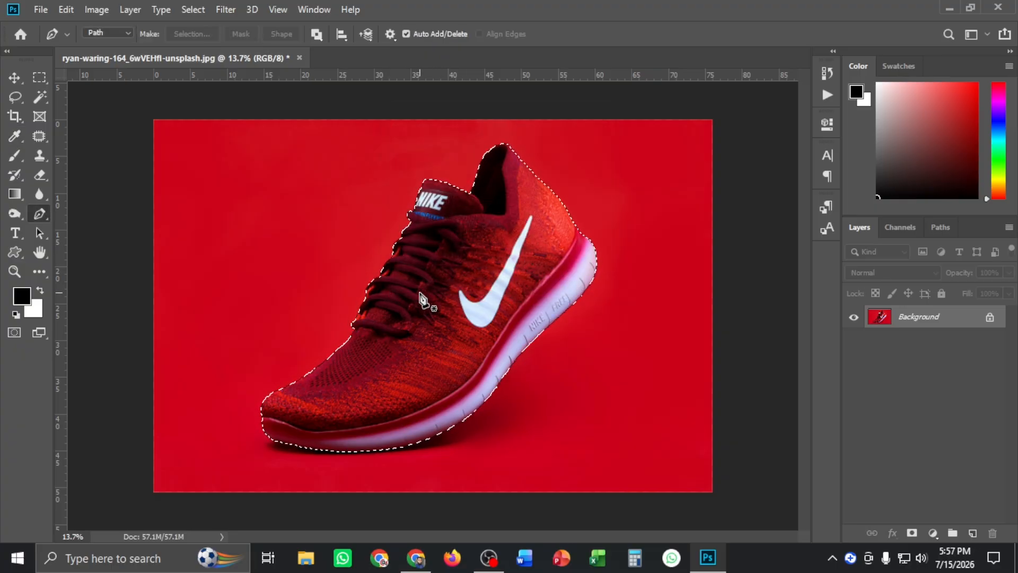
Copy the selected shoe onto its own layer and toggle the background layer's visibility to check the cutout.
key("ctrl+j")
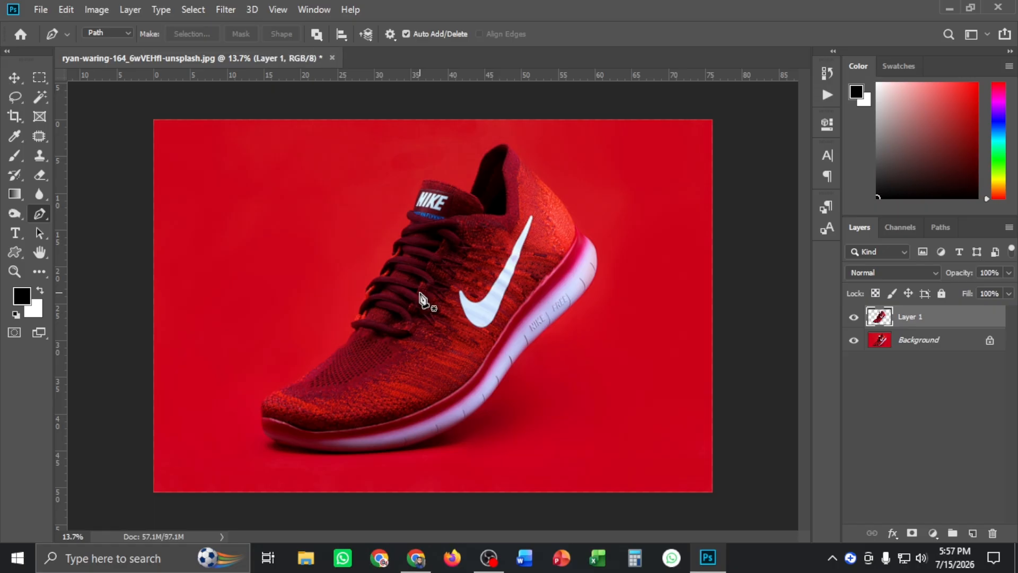
left_click(853, 340)
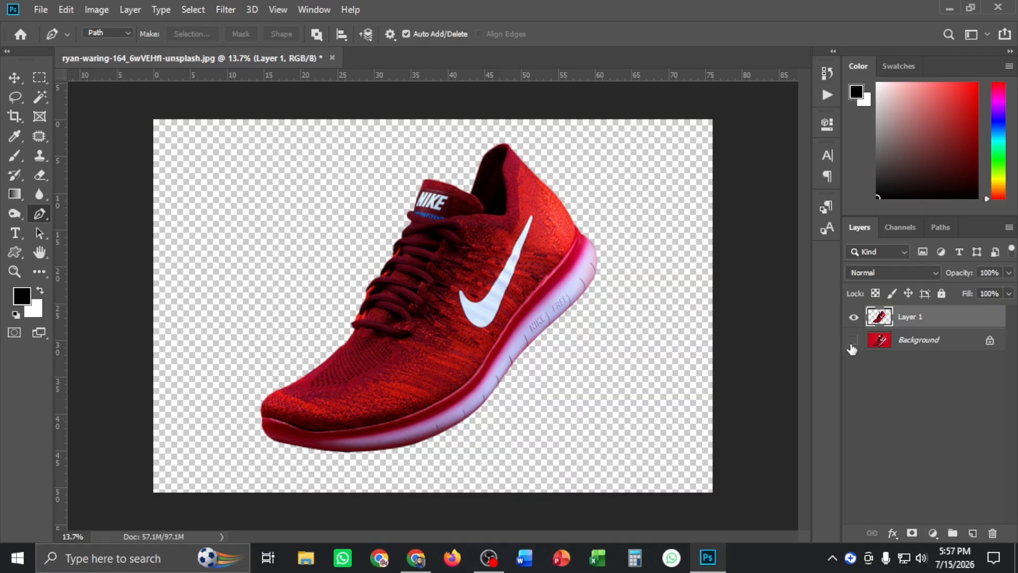
left_click(853, 341)
left_click(853, 341)
left_click(853, 341)
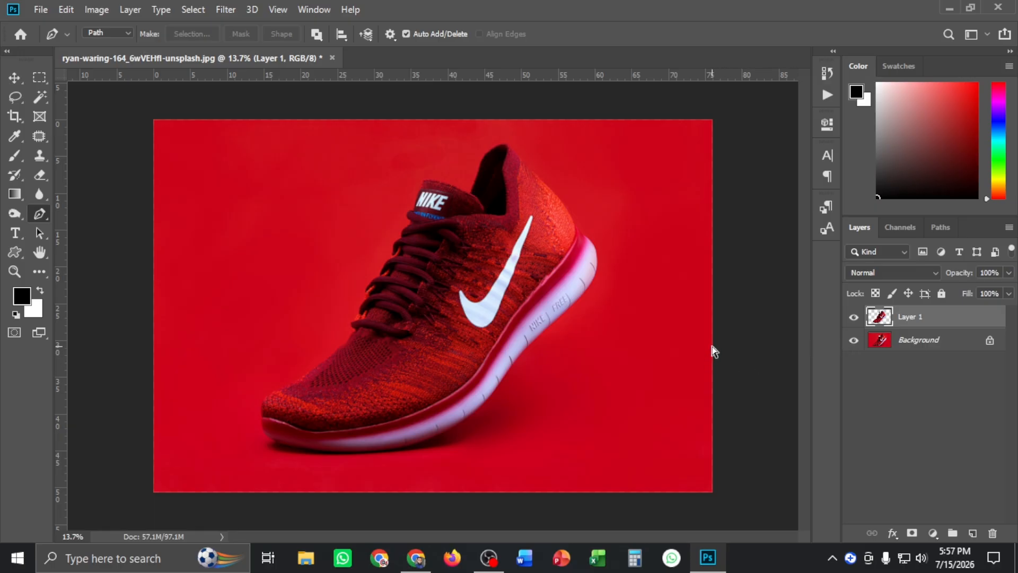
Undo the background visibility changes, the layer copy and the selection to return to the closed shoe path.
key("ctrl+z")
key("ctrl+z")
key("ctrl+z")
key("ctrl+z")
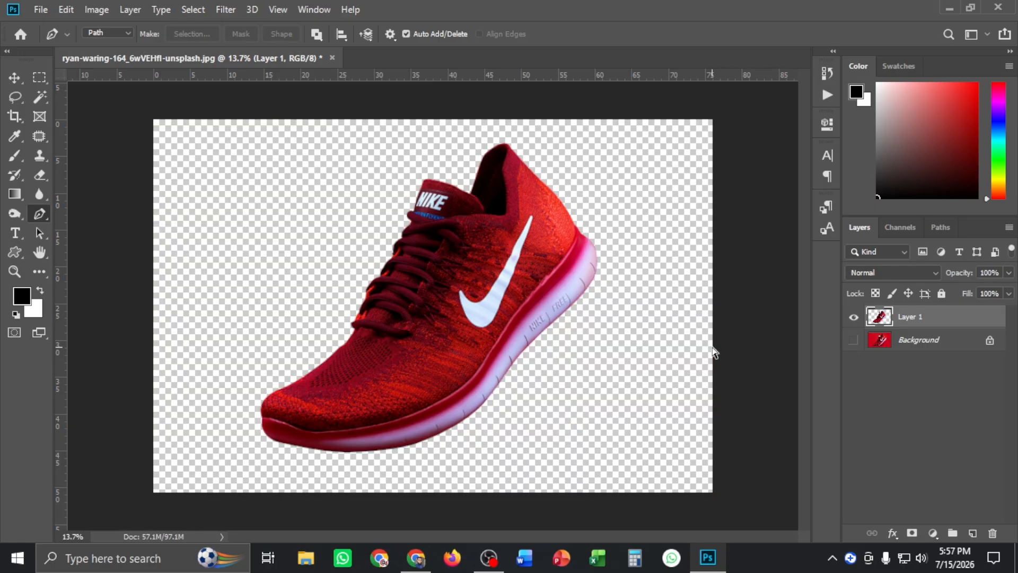
key("ctrl+z")
key("ctrl+z")
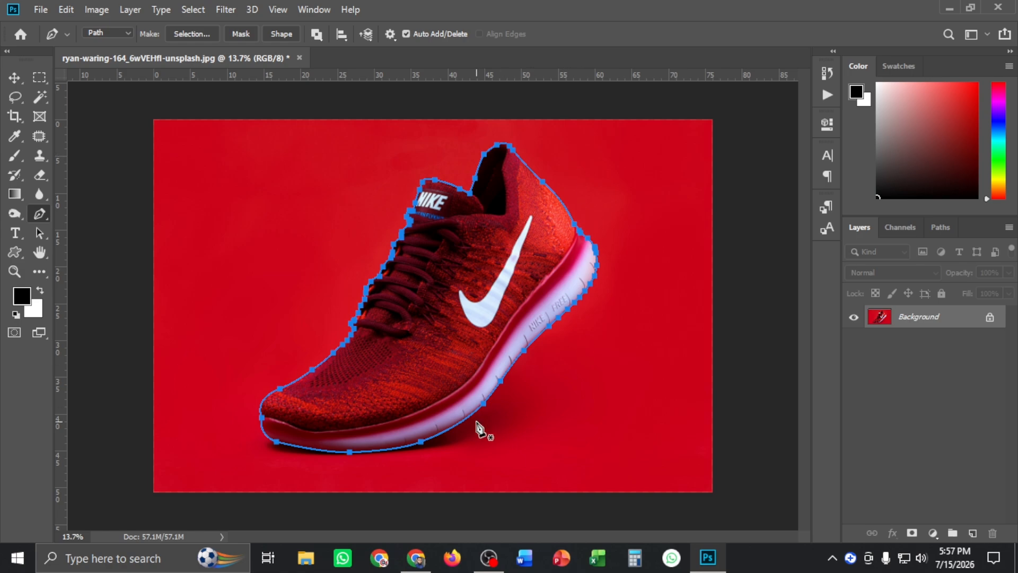
Convert the shoe path into a new anti-aliased selection with a 0-pixel feather radius and use it to mask the background layer.
right_click(450, 284)
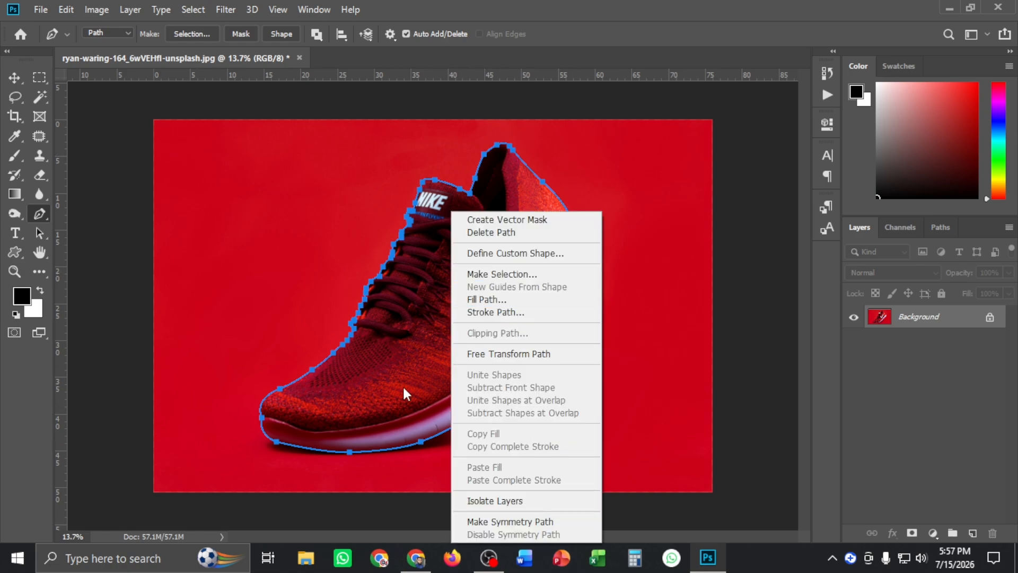
left_click(364, 394)
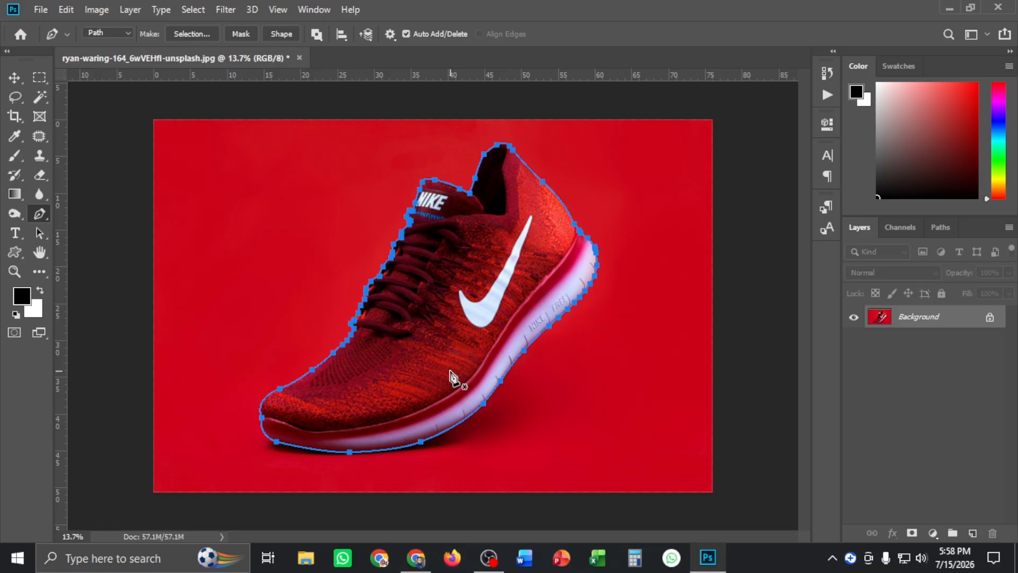
right_click(417, 337)
left_click(469, 63)
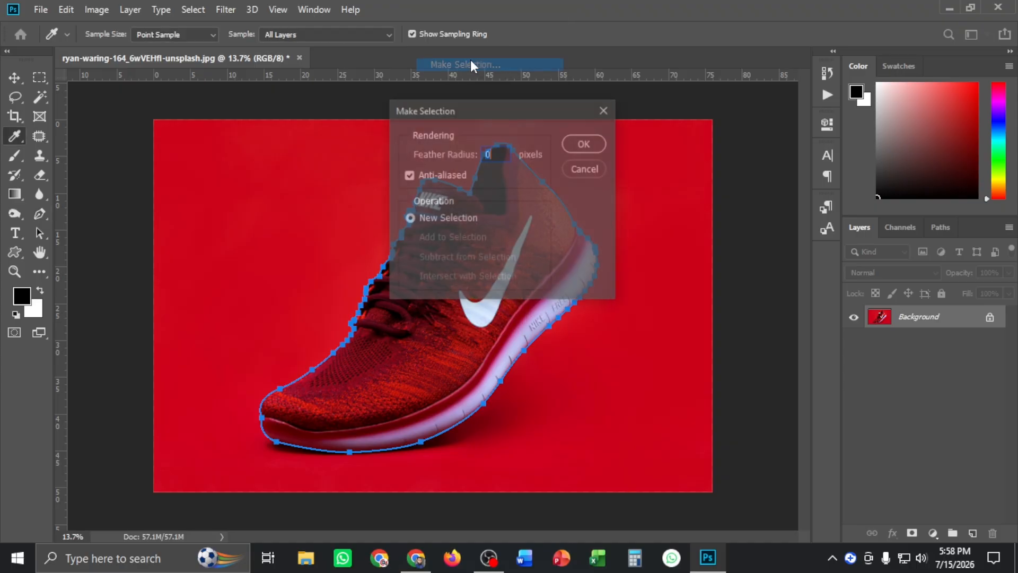
left_click(572, 144)
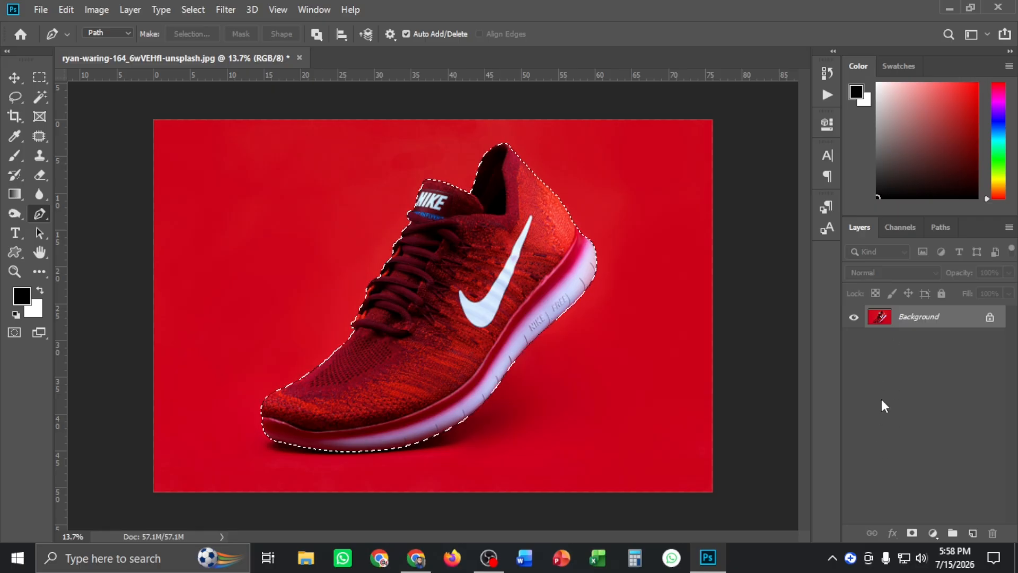
left_click(912, 534)
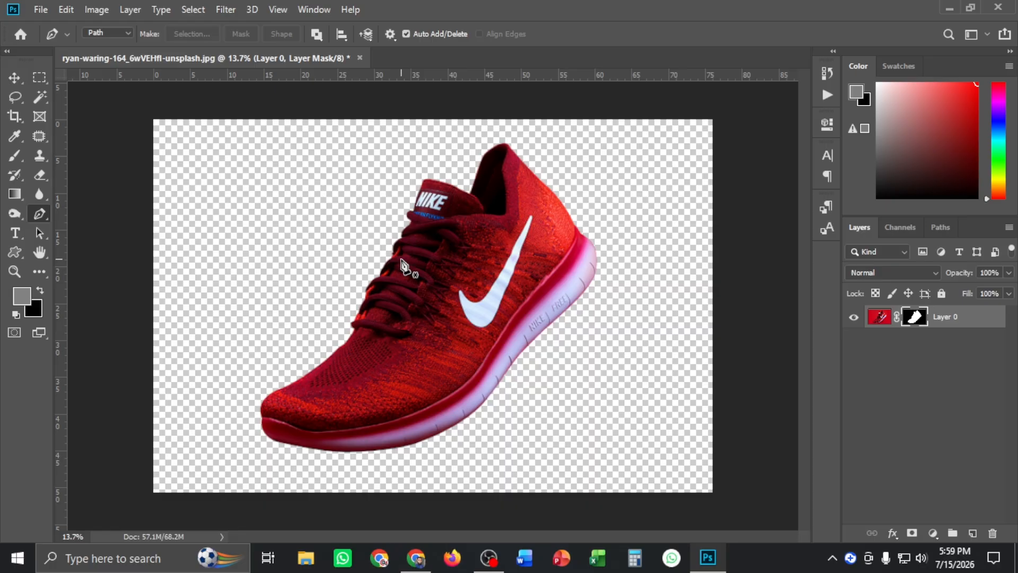
left_click(39, 97)
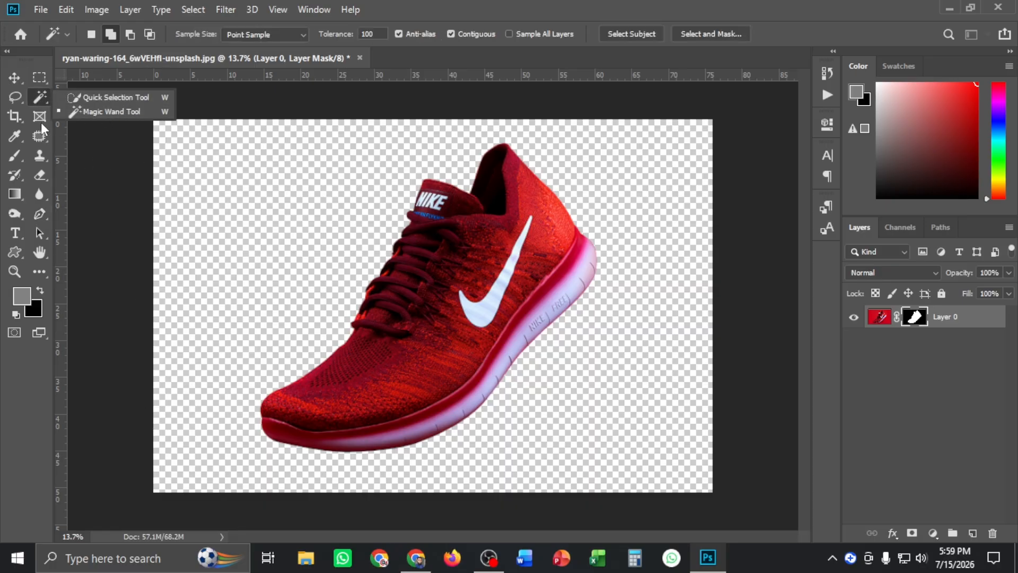
left_click(11, 97)
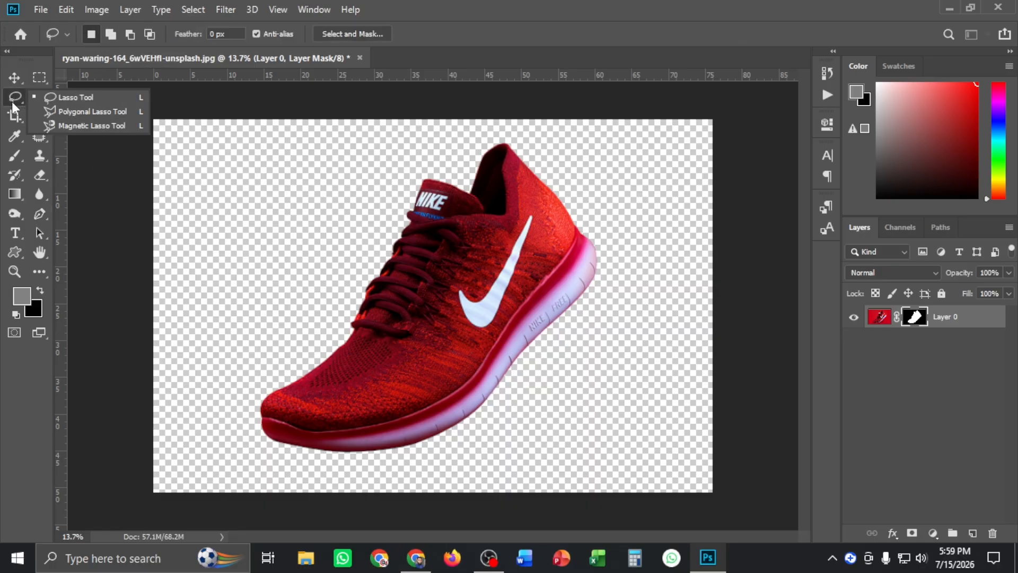
left_click(39, 77)
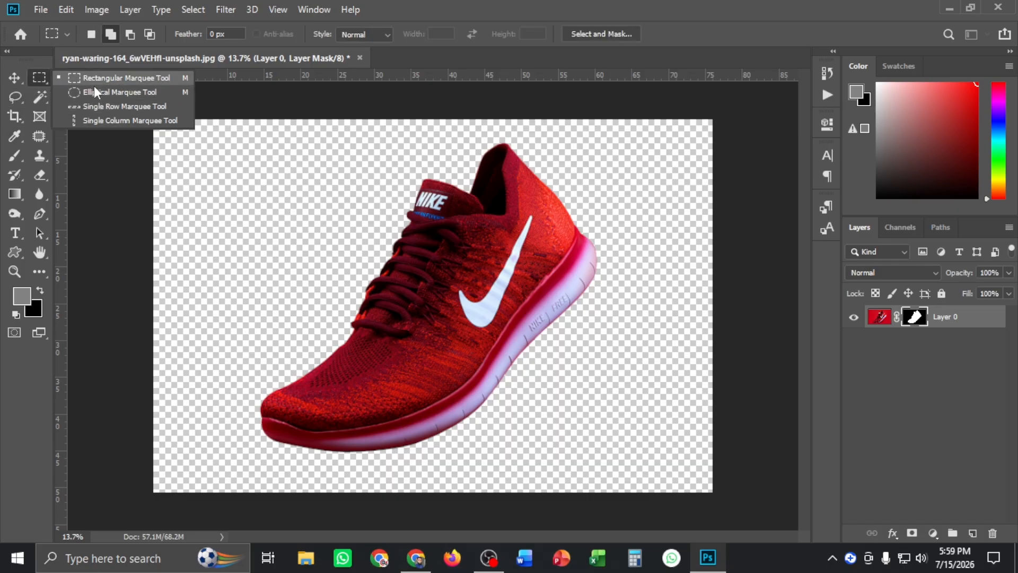